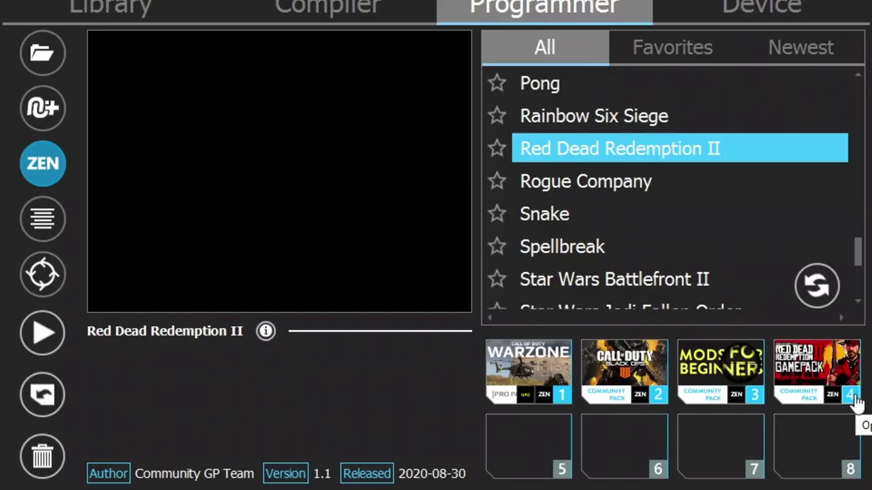
- Open the Red Dead Redemption II slot 4 configuration and set Rapid Fire Activator to On Fire (Fire Instantly, ADS Ignored)
click(645, 321)
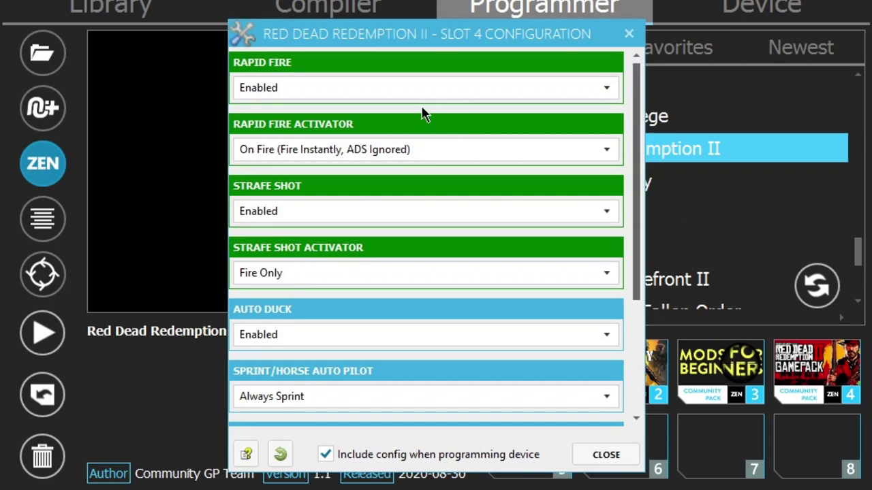
mouse_move(412, 81)
drag(638, 125, 622, 83)
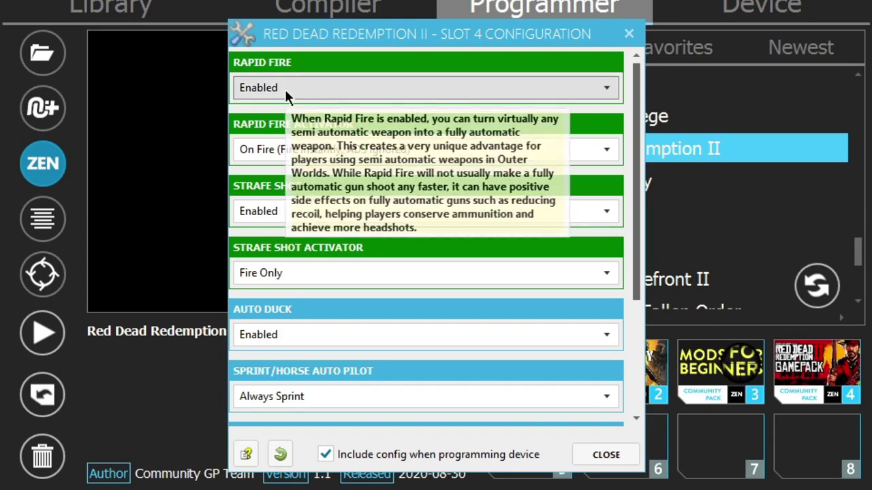
mouse_move(293, 141)
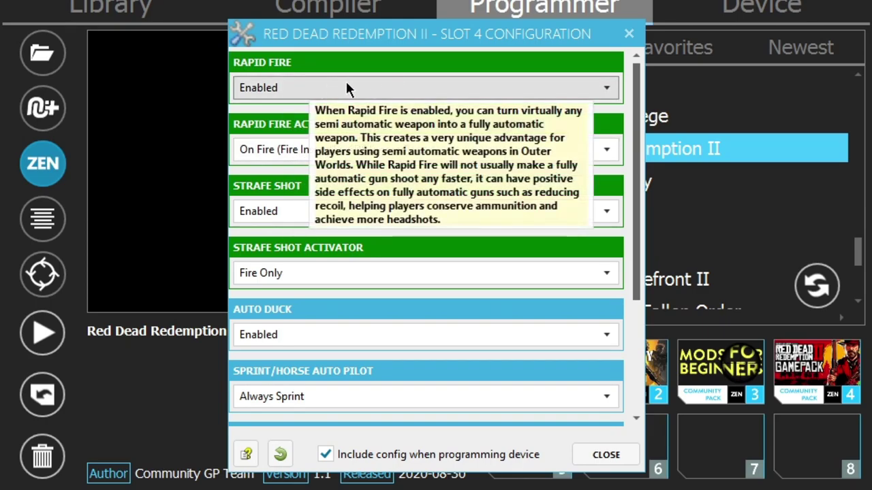
click(286, 150)
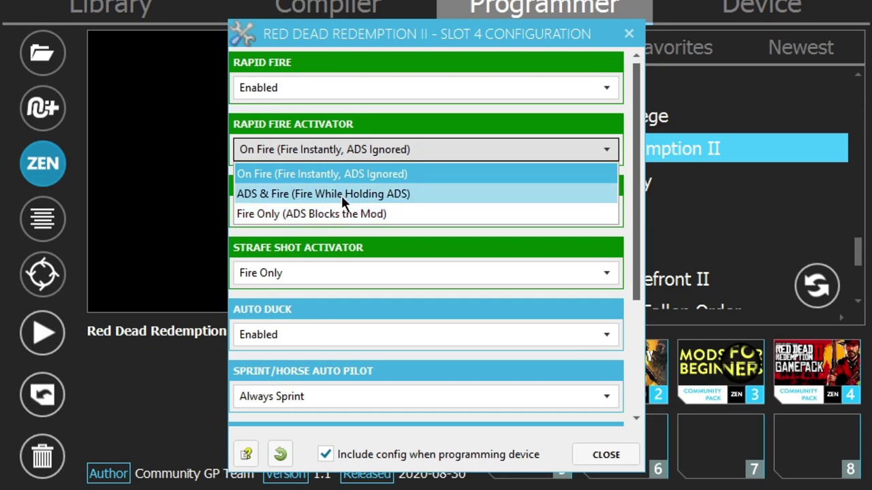
click(362, 174)
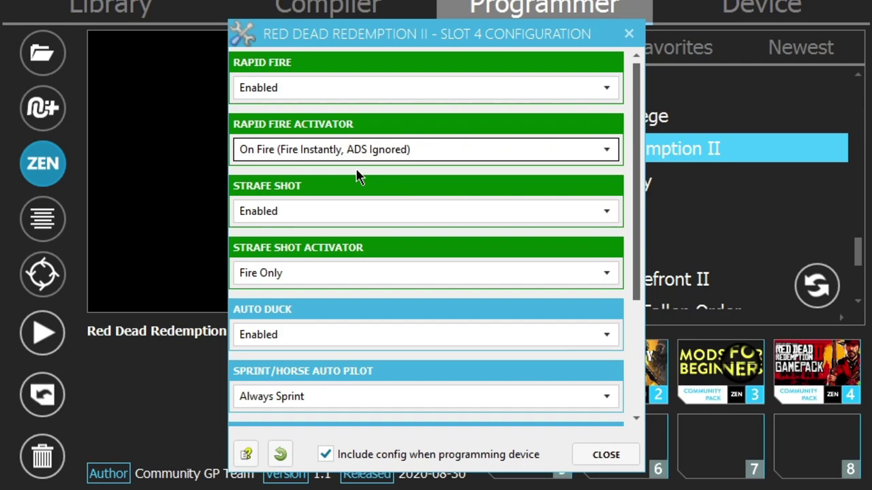
- Set Strafe Shot to Enabled and Strafe Shot Activator to Fire Only
click(333, 213)
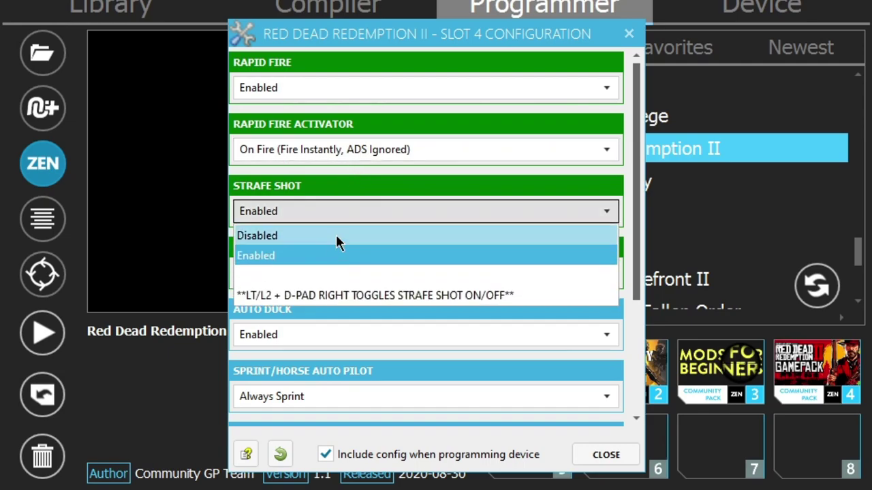
click(336, 255)
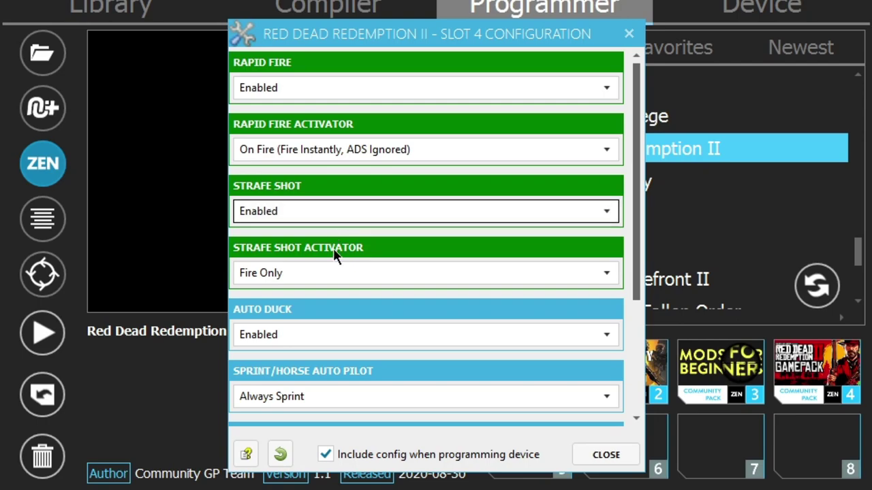
click(346, 270)
click(346, 271)
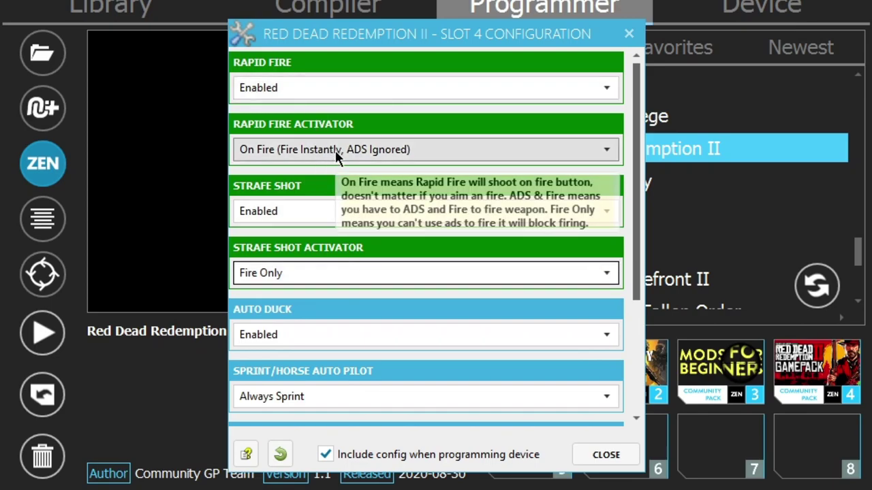
click(331, 269)
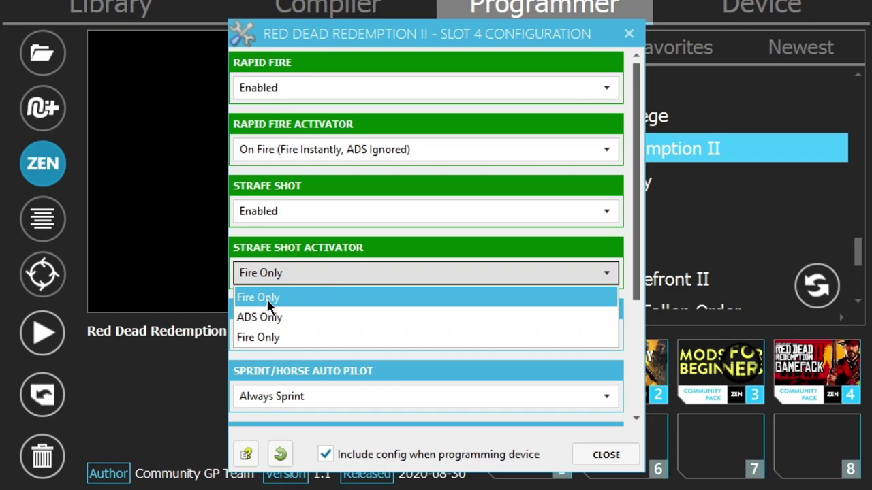
click(314, 148)
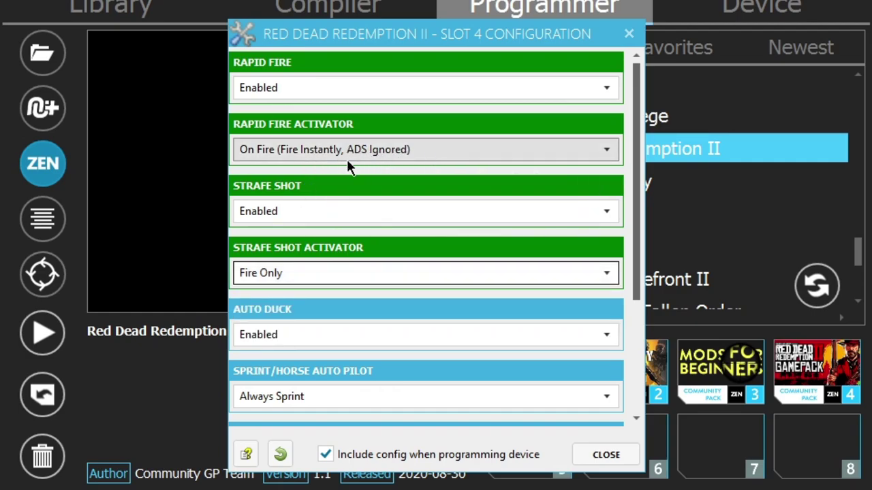
click(333, 270)
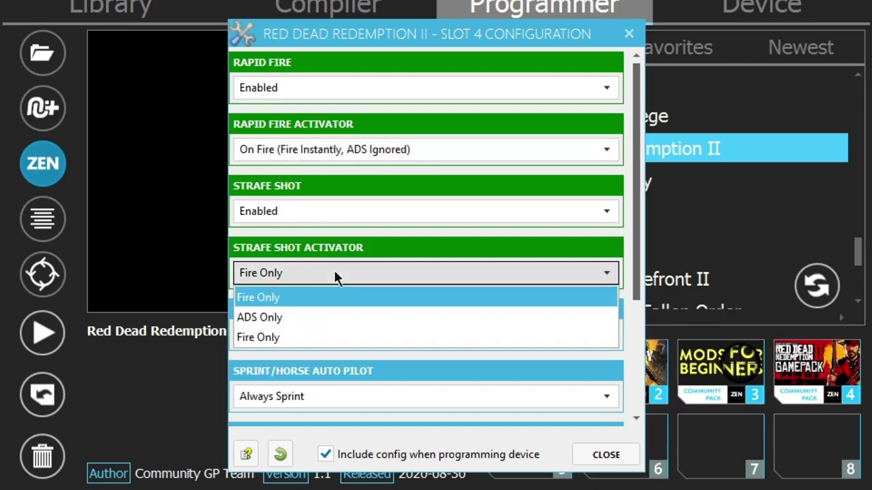
click(303, 299)
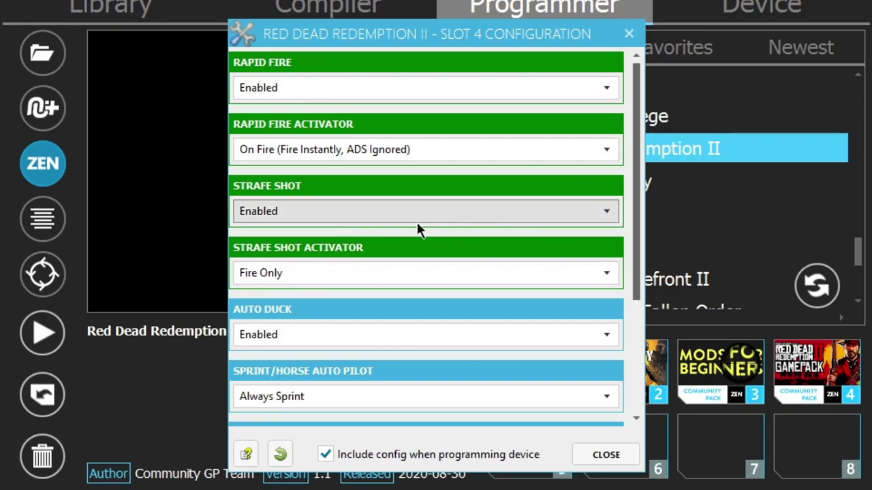
click(381, 271)
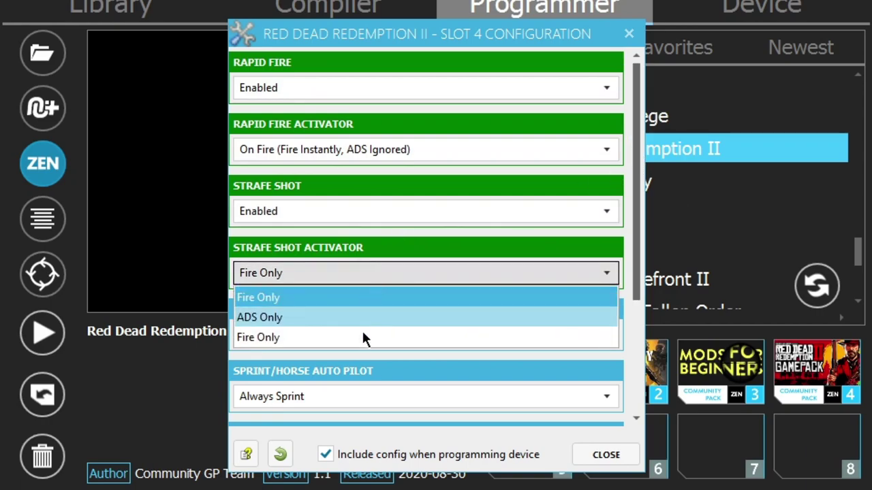
click(337, 300)
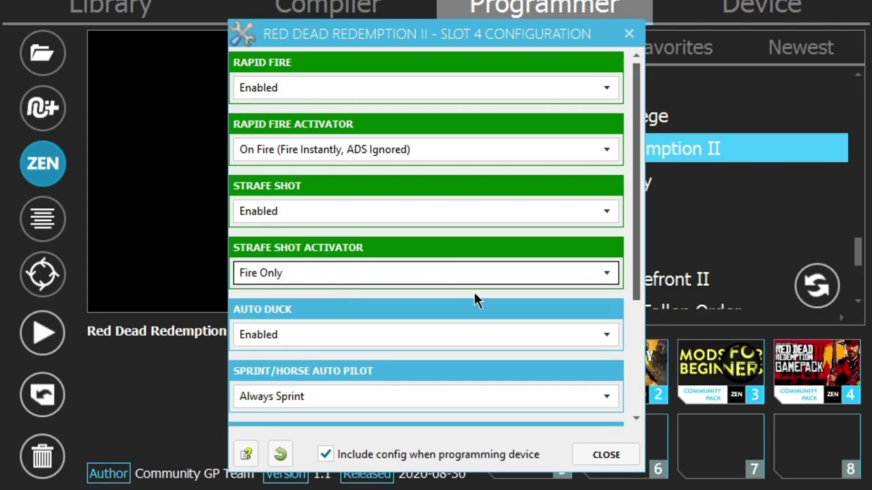
- Set Auto Duck to Enabled and Sprint/Horse Auto Pilot to Always Sprint
drag(633, 140, 636, 225)
click(415, 200)
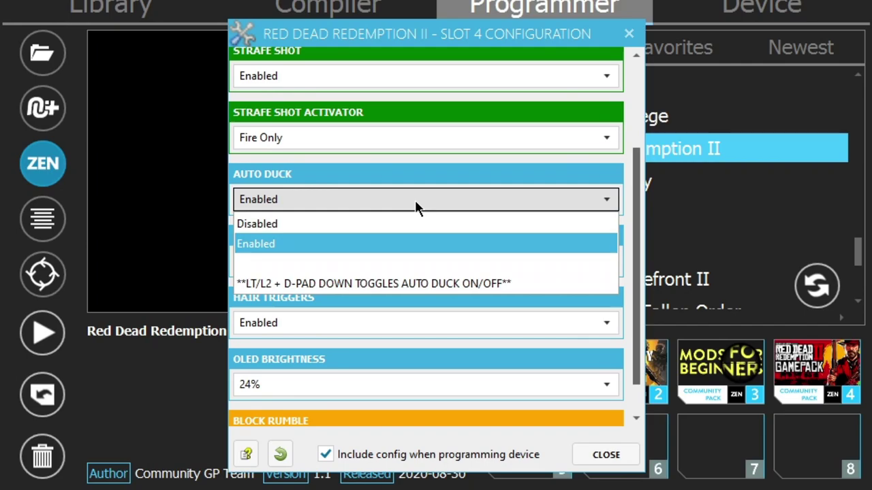
click(394, 241)
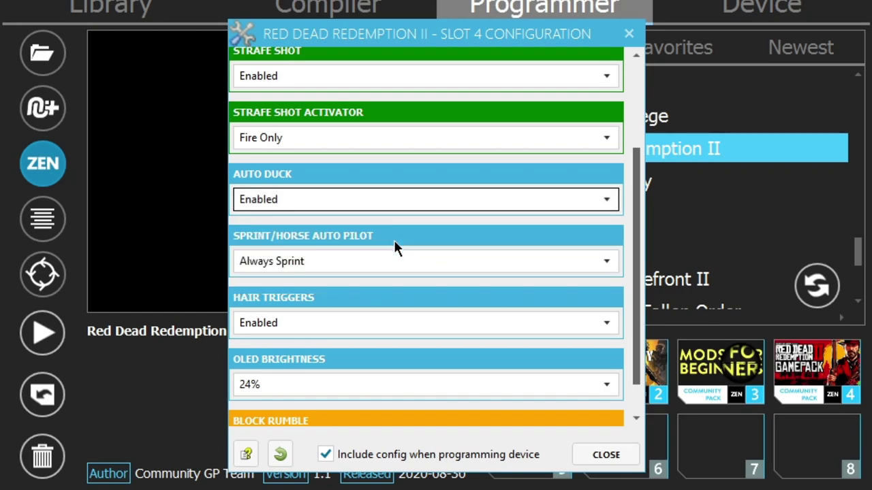
mouse_move(454, 140)
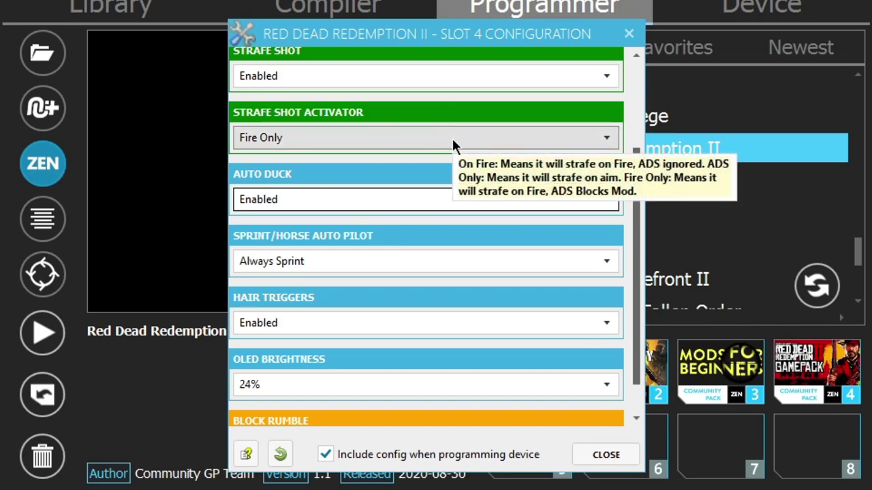
mouse_move(475, 189)
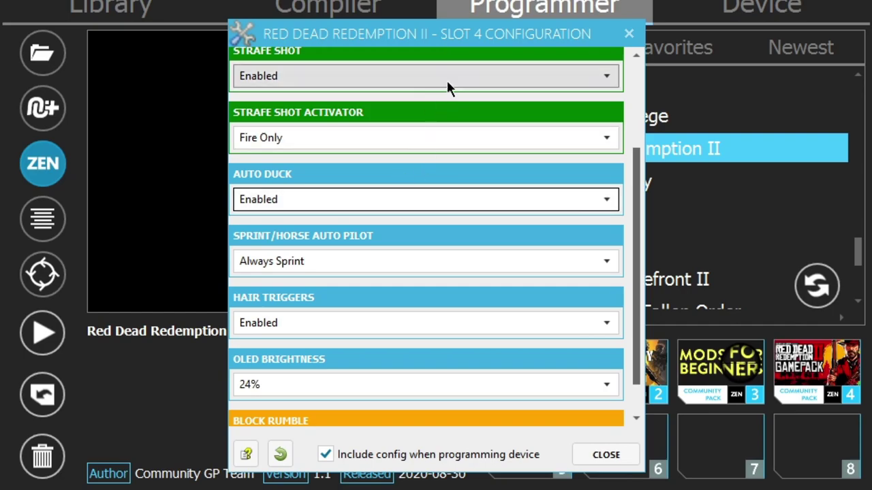
click(348, 259)
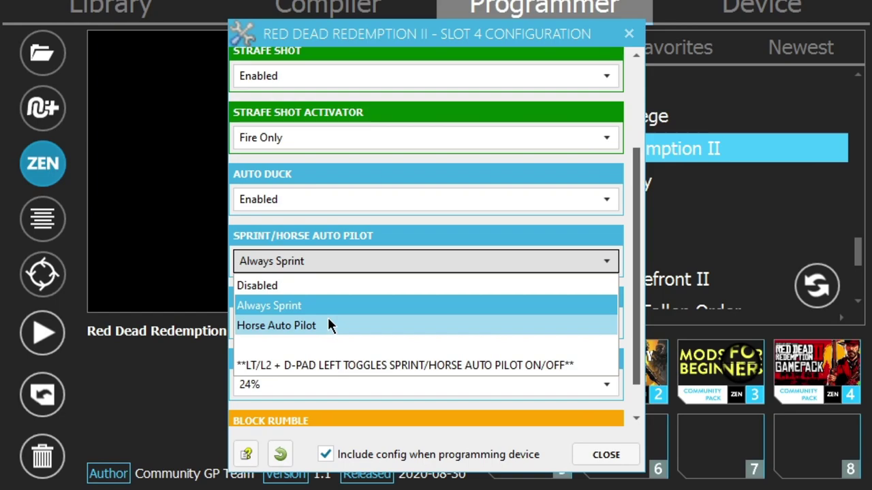
click(332, 306)
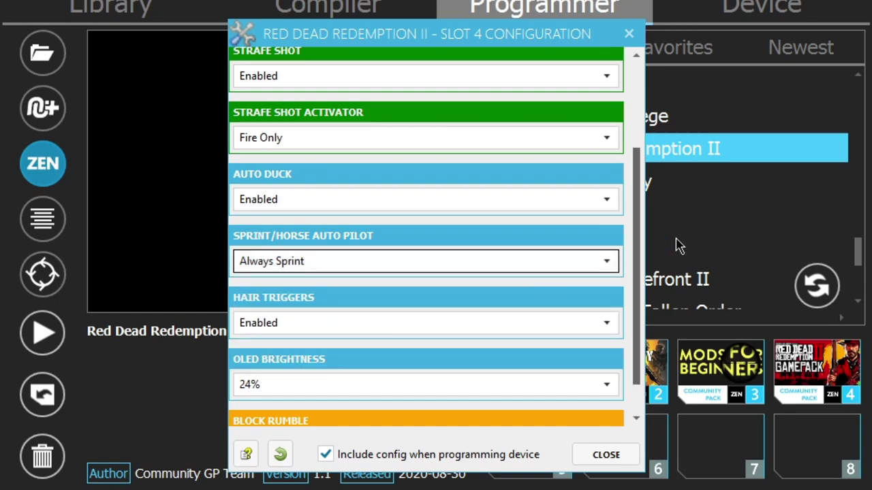
- Review the Hair Triggers and Block Rumble settings and keep OLED Brightness at 24%
drag(635, 204, 633, 237)
mouse_move(432, 290)
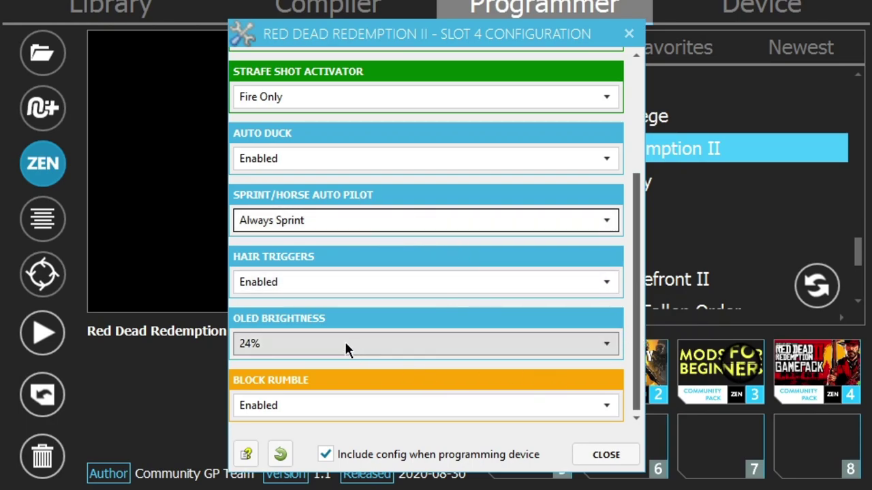
click(426, 344)
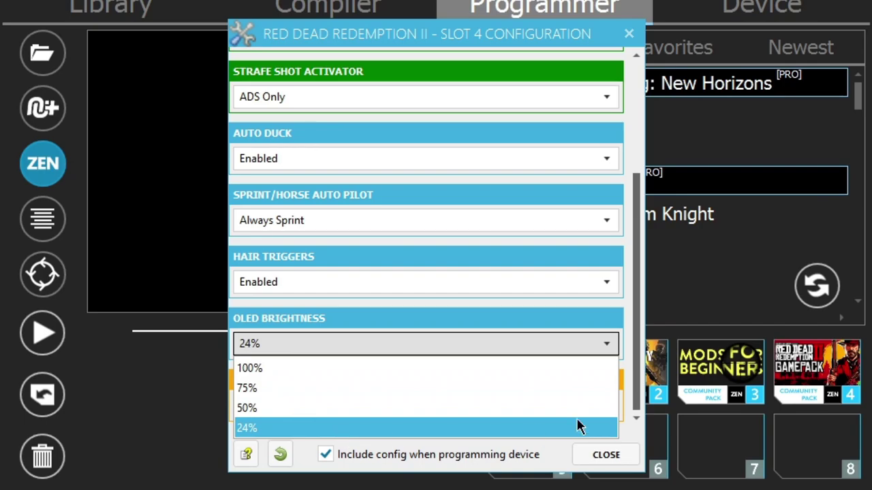
click(612, 343)
mouse_move(346, 406)
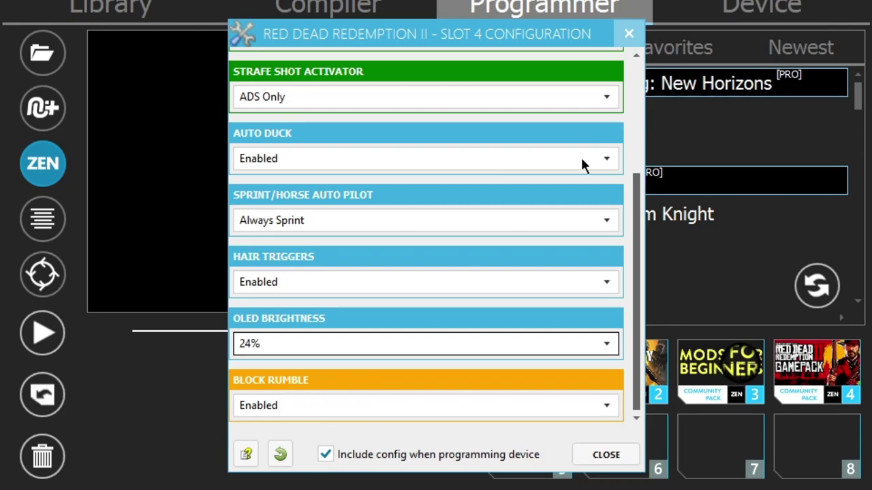
- Close the slot 4 configuration and program the device with the loaded gamepack slots
click(605, 455)
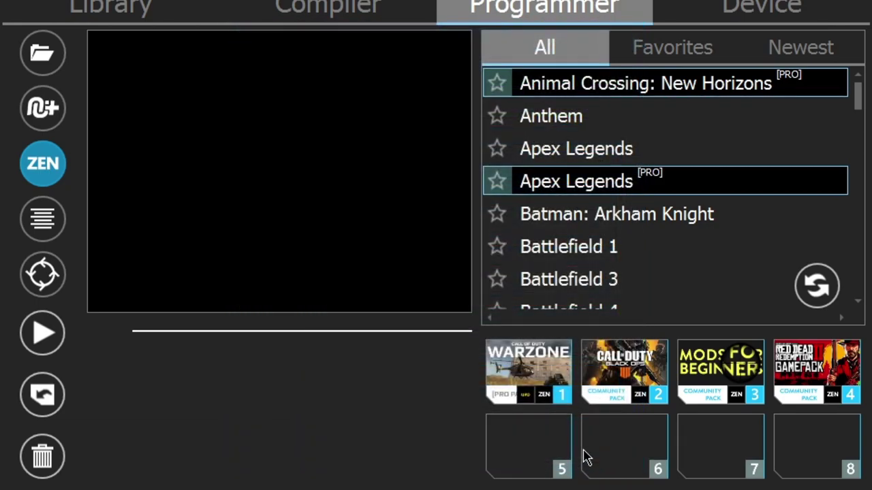
click(41, 336)
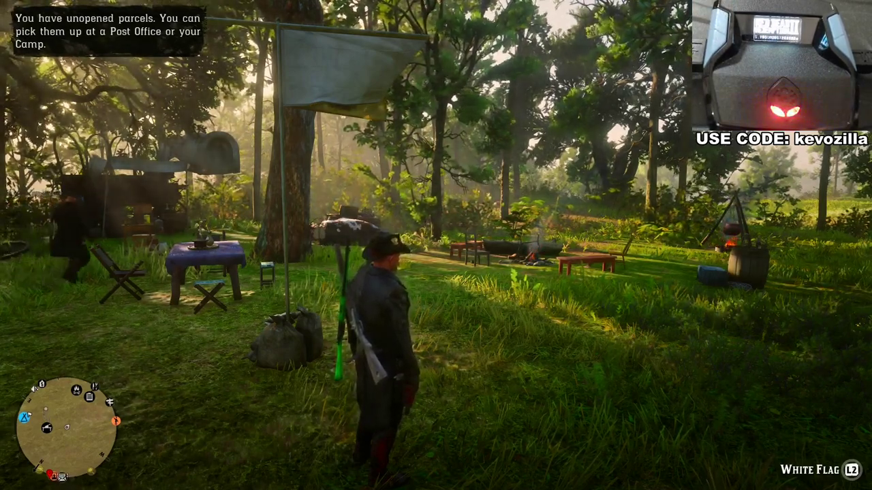
- Switch to Red Dead Redemption II, examine the Vibration option in the Controls settings, and return to gameplay
key(Escape)
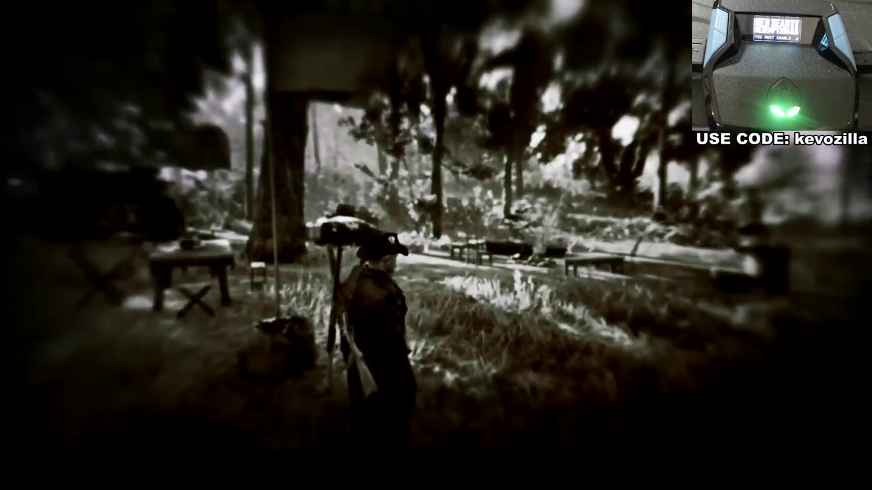
key(Down)
key(Down)
key(Down)
key(Down)
key(Down)
key(Down)
key(Down)
key(Down)
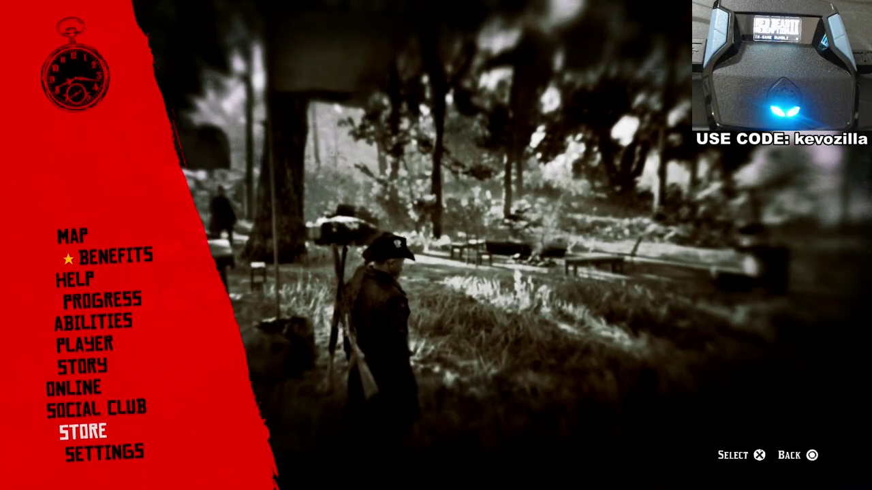
key(Return)
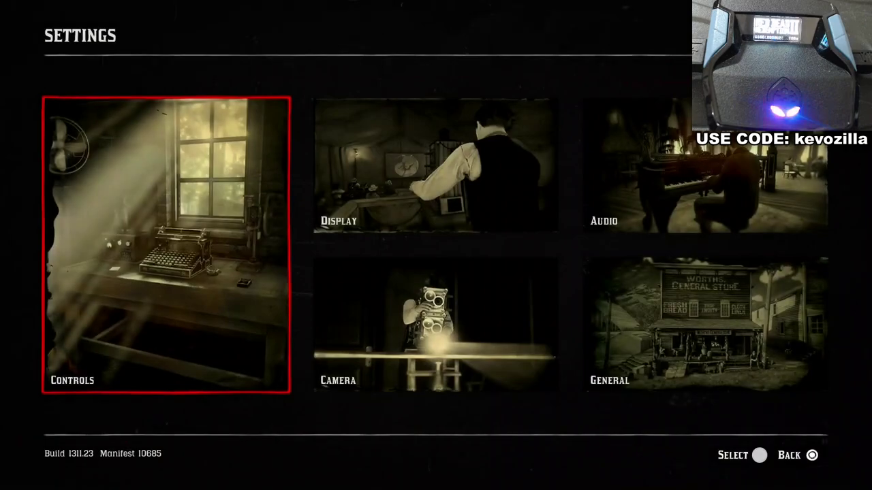
key(Return)
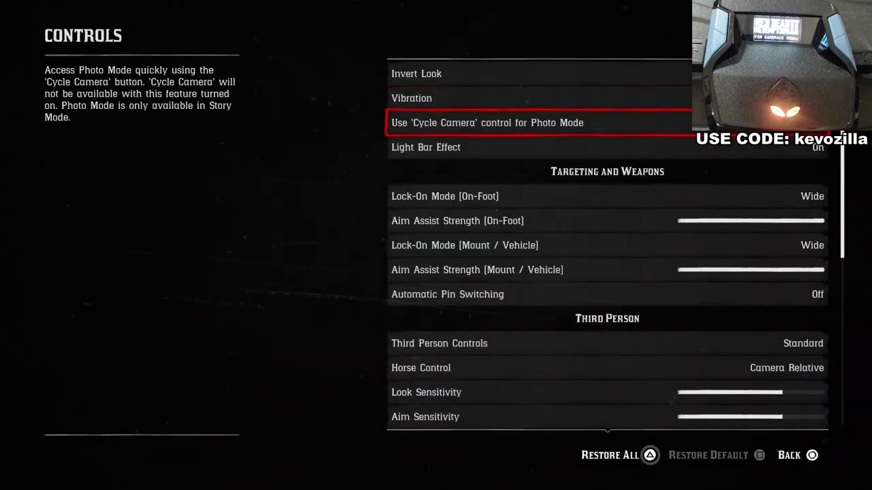
key(Escape)
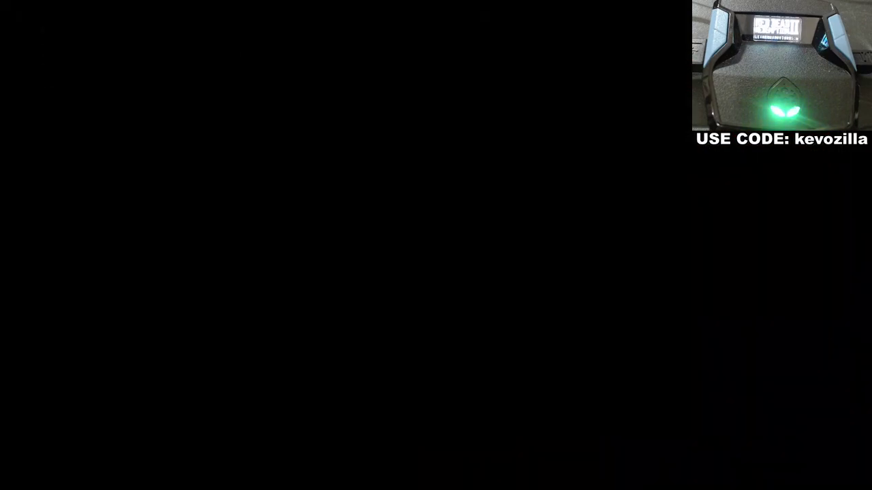
key(Escape)
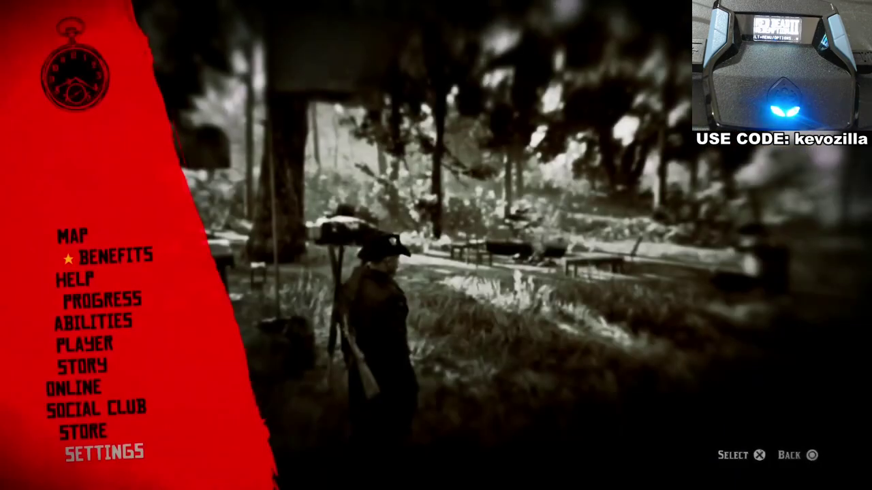
key(Escape)
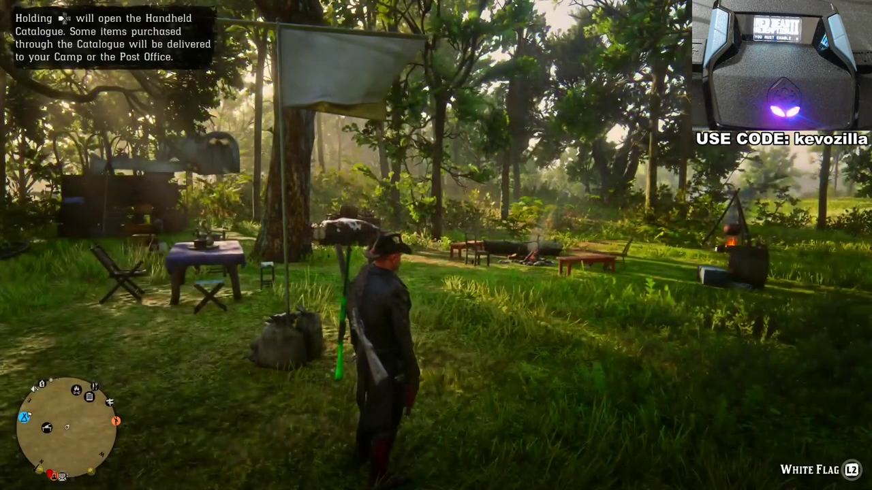